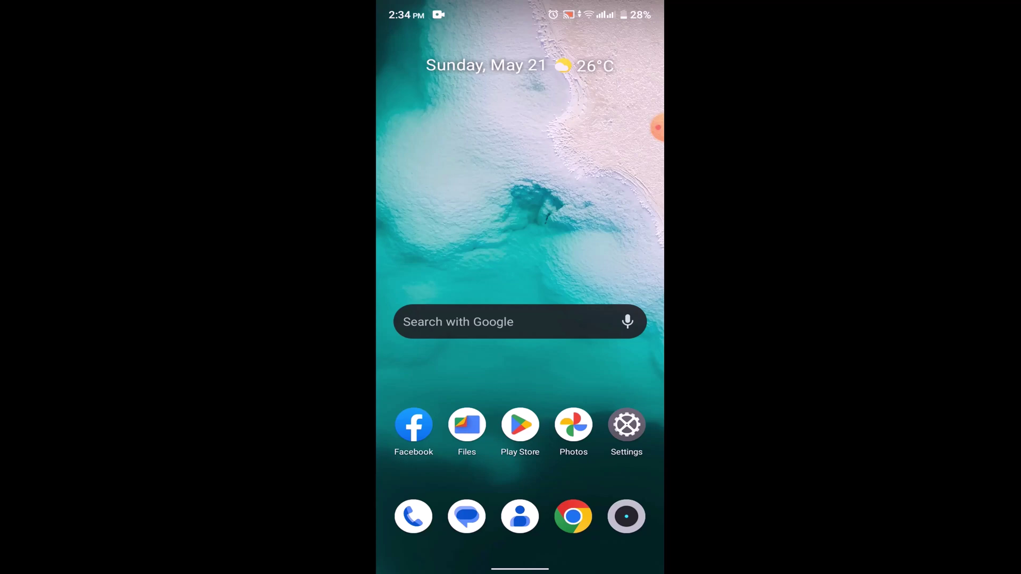
# - Go from Settings through Apps & notifications to the list of all 81 installed apps
pyautogui.click(627, 425)
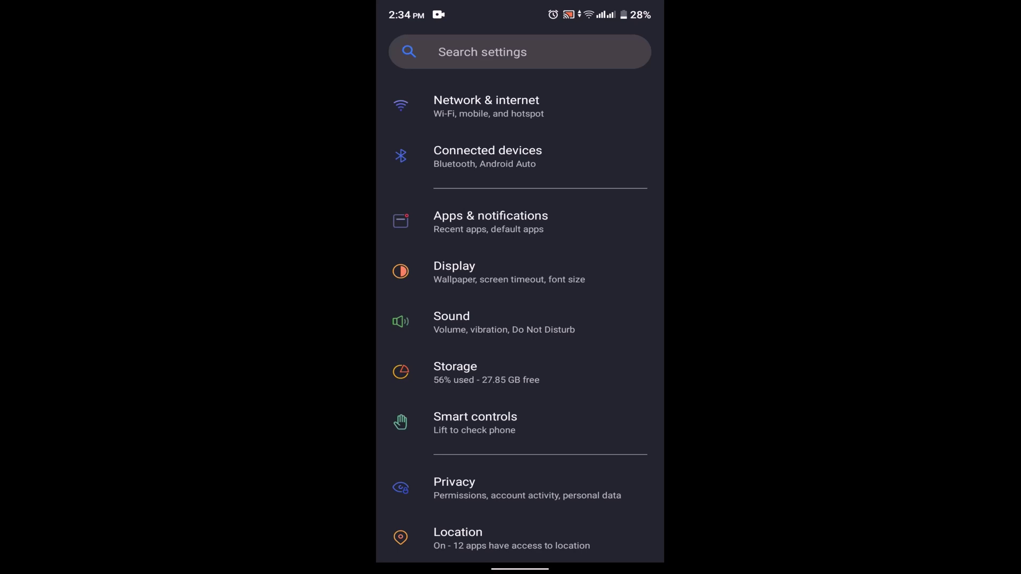
pyautogui.click(558, 222)
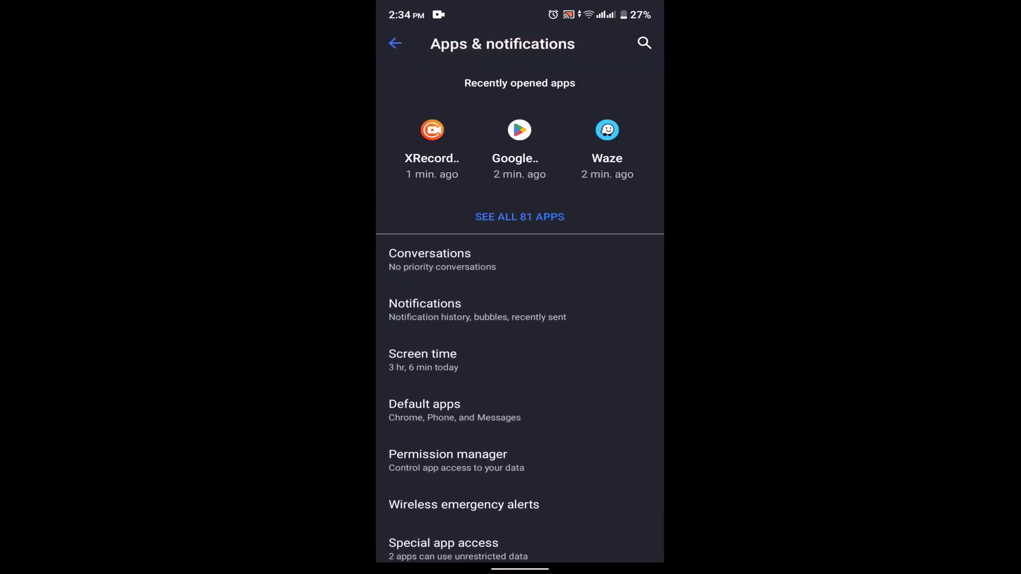
pyautogui.click(519, 217)
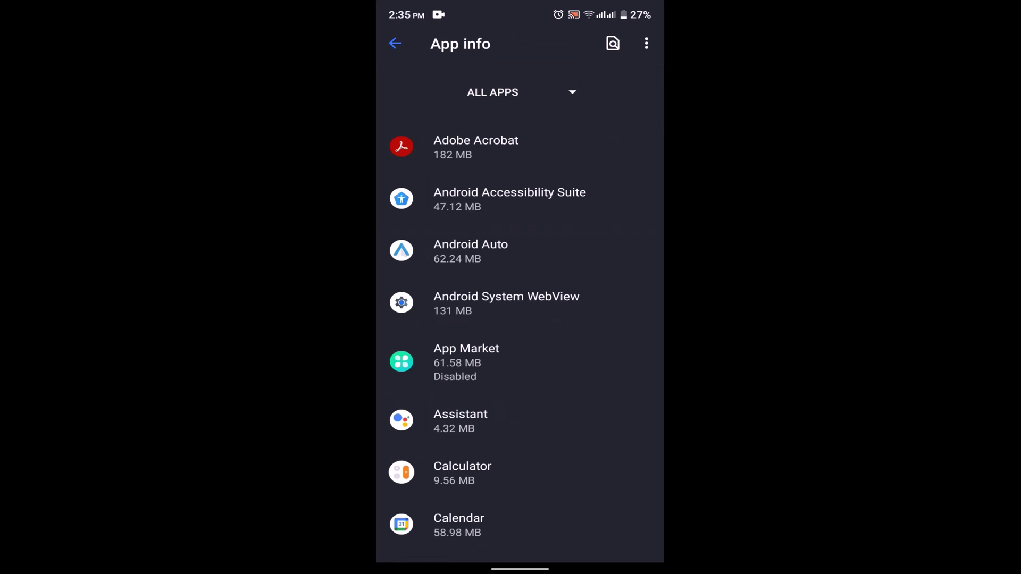
# - Search the app list for 'wa' and open Waze's App info page
pyautogui.click(613, 43)
pyautogui.write('w')
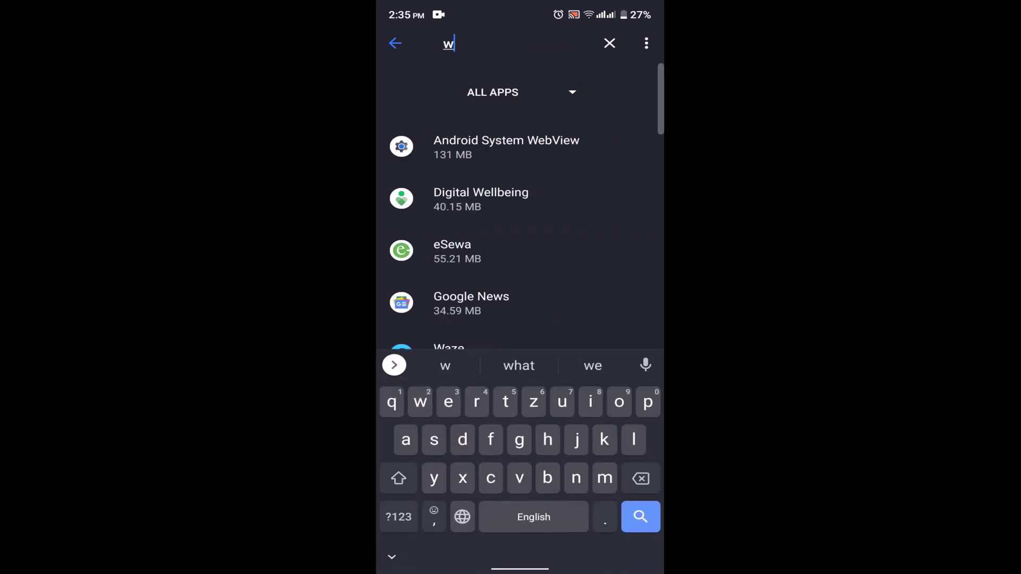
pyautogui.write('a')
pyautogui.click(455, 200)
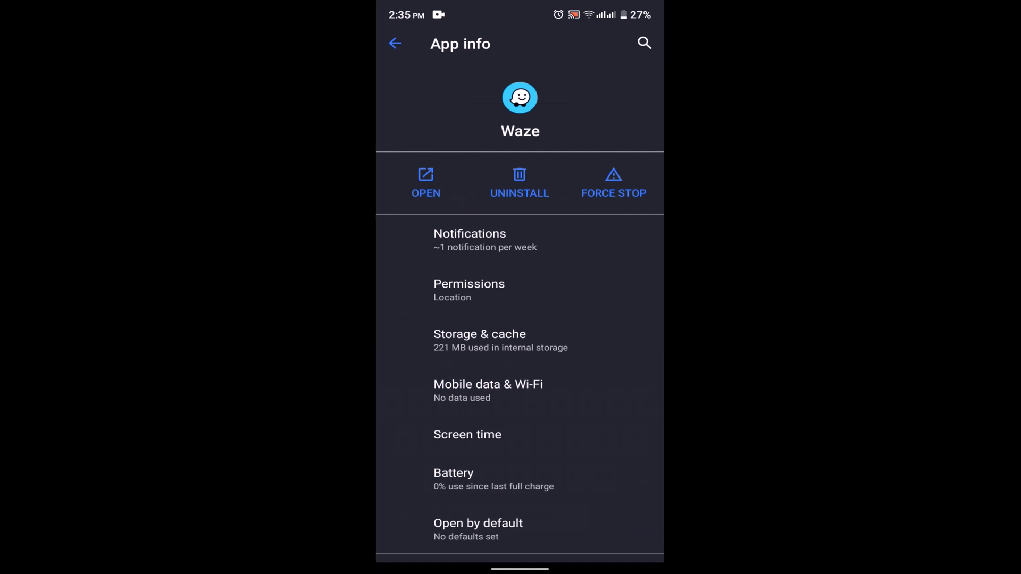
pyautogui.scroll(-5, 520, 359)
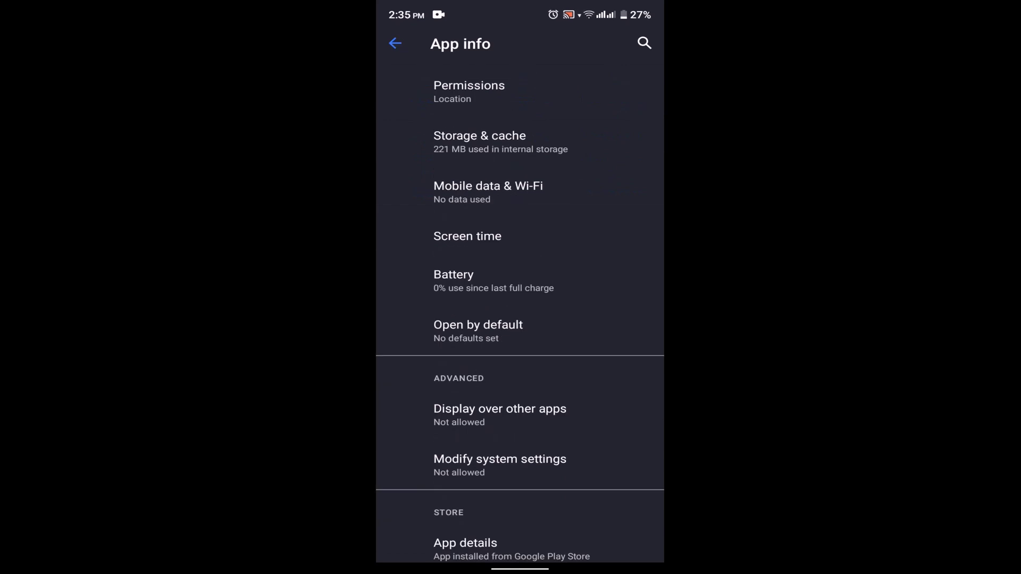
# - Show Waze's Open supported links options from its Open by default page
pyautogui.click(478, 331)
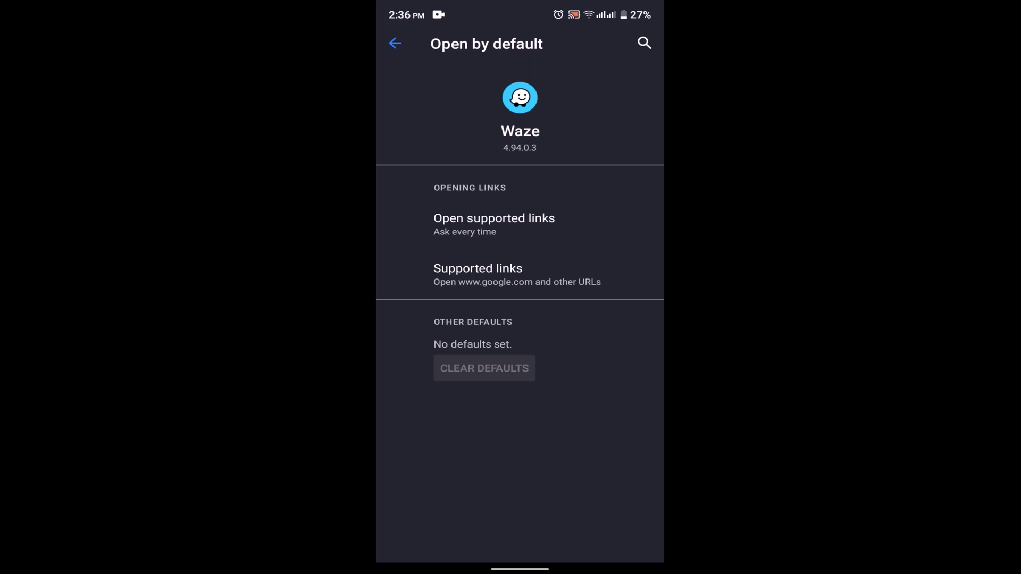
pyautogui.click(494, 224)
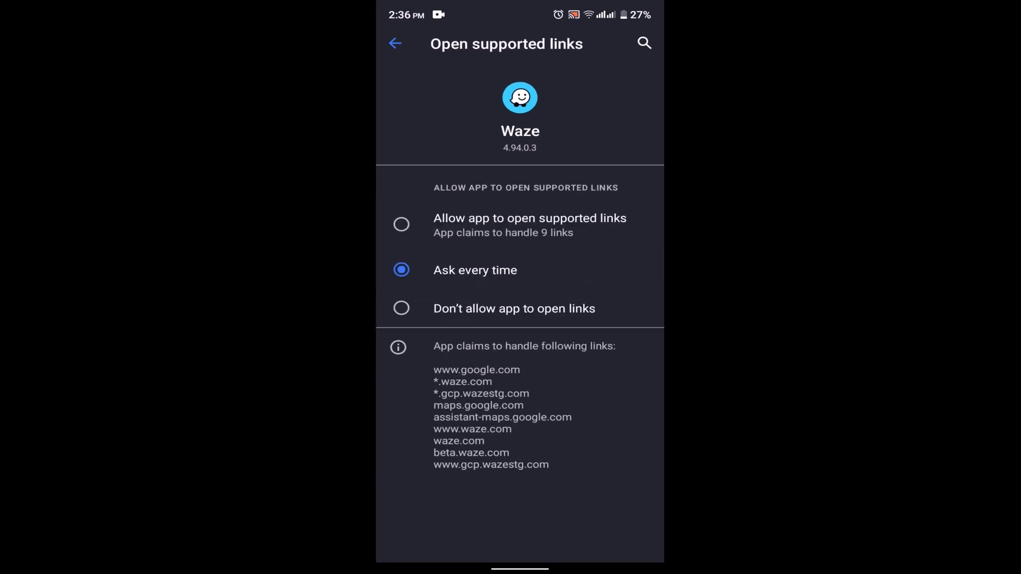